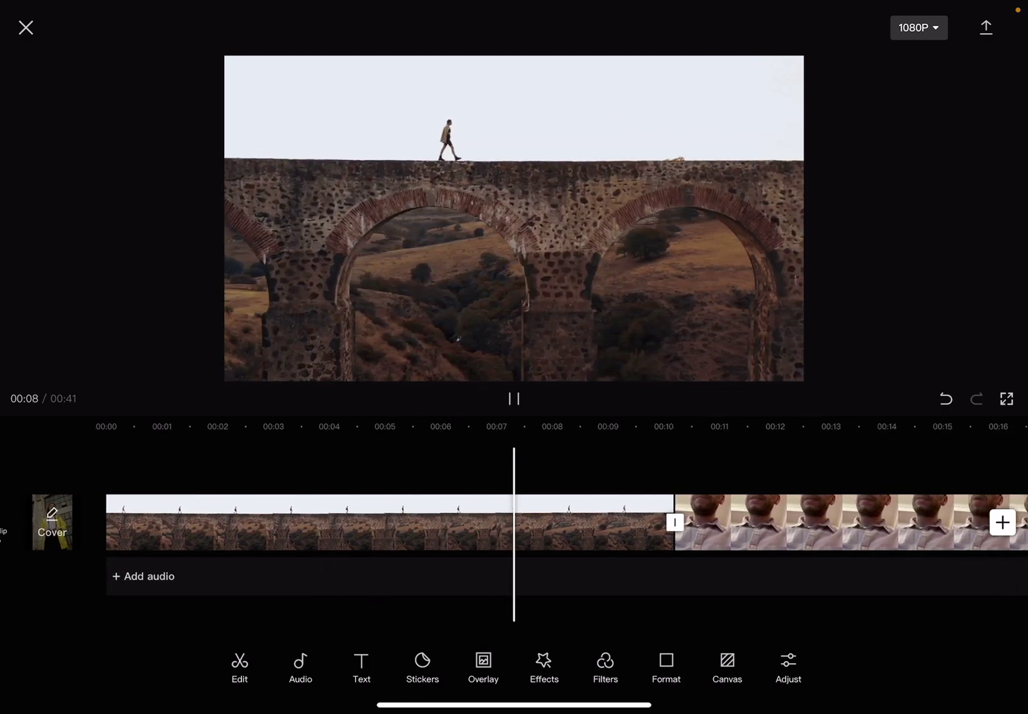
Pause the preview of the 41-second aqueduct and talking-head project.
{"action": "key", "text": "space"}
{"action": "scroll", "coordinate": [514, 522], "scroll_direction": "left", "scroll_amount": 15}
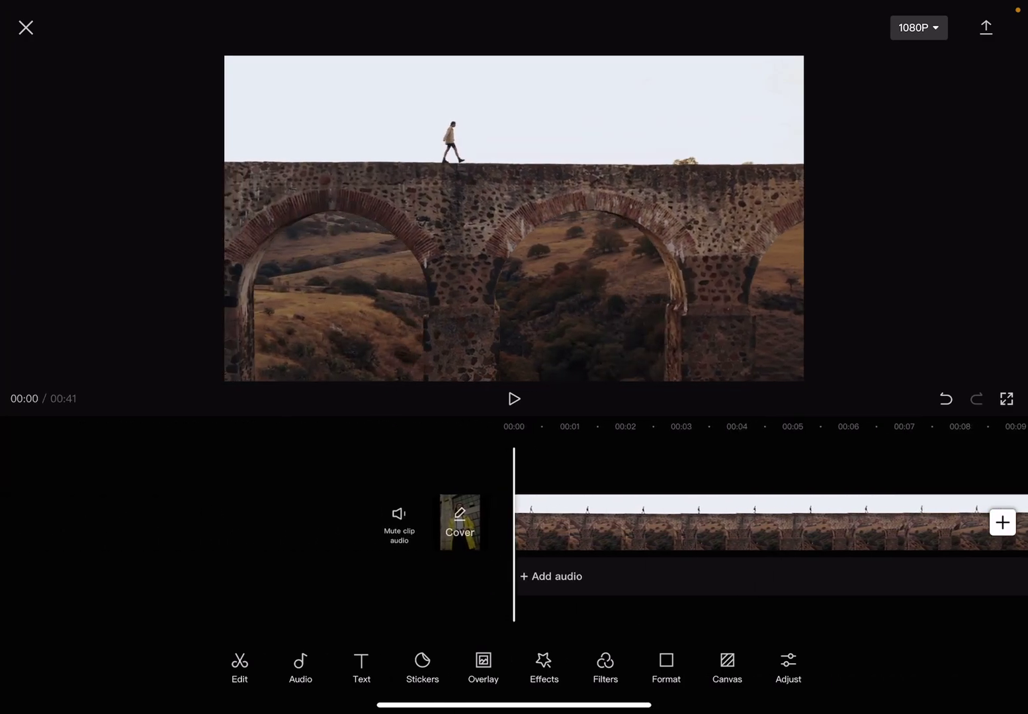
Select the 10.2-second aqueduct clip in the timeline.
{"action": "left_click", "coordinate": [723, 526]}
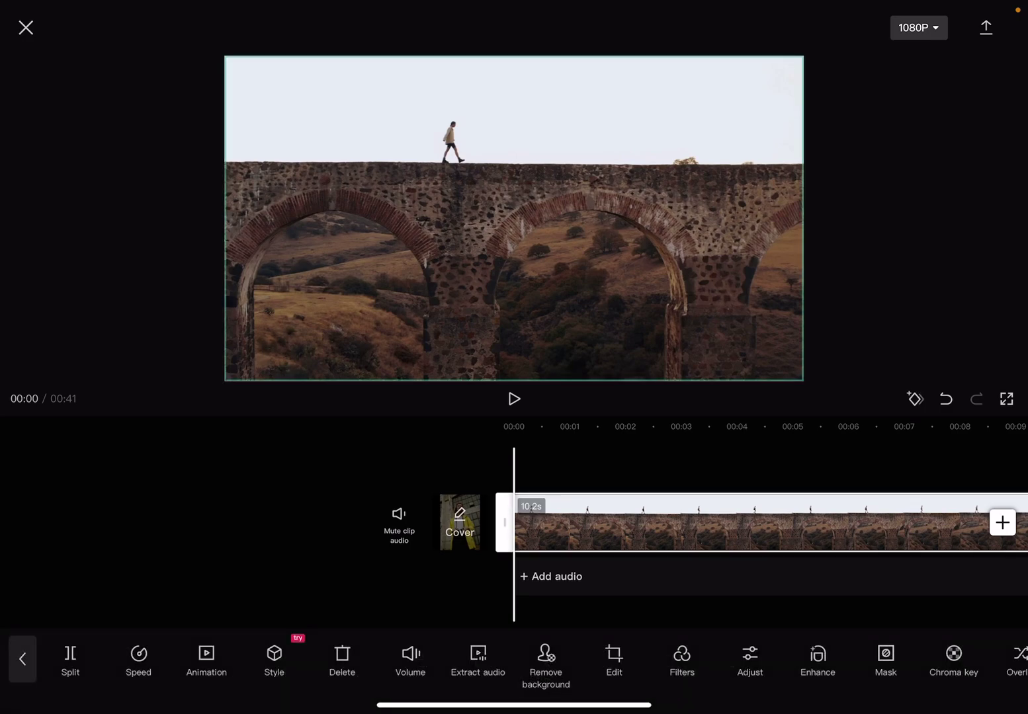
{"action": "scroll", "coordinate": [536, 662], "scroll_direction": "right", "scroll_amount": 3}
{"action": "scroll", "coordinate": [537, 662], "scroll_direction": "right", "scroll_amount": 5}
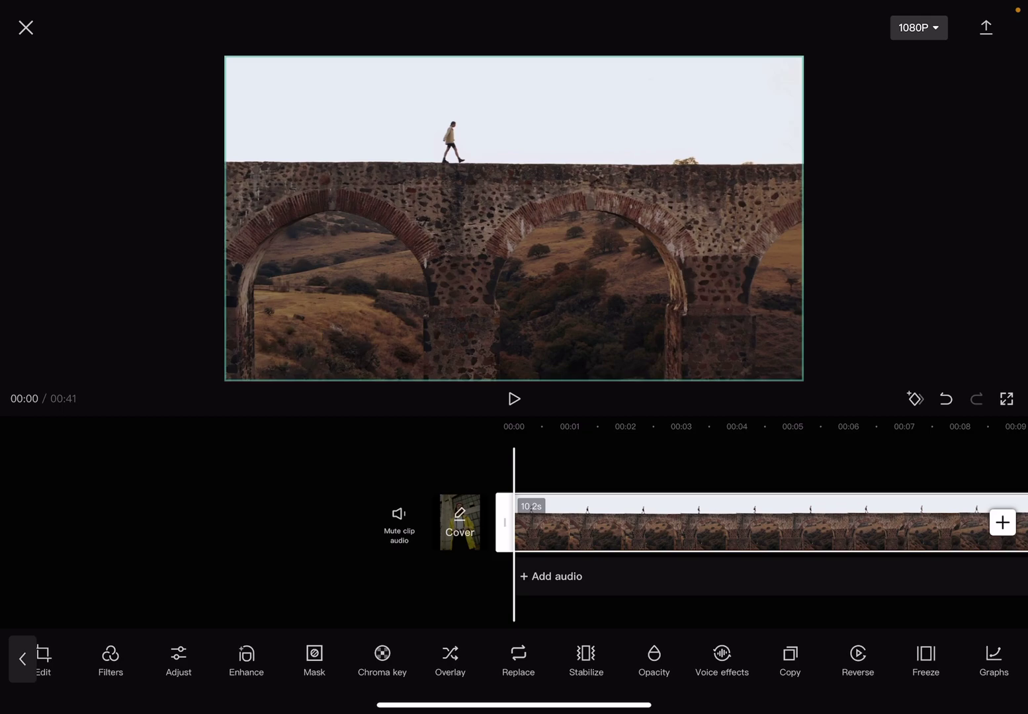
Bring the aqueduct clip's opacity down to 50, confirm, and deselect the clip.
{"action": "left_click", "coordinate": [654, 659]}
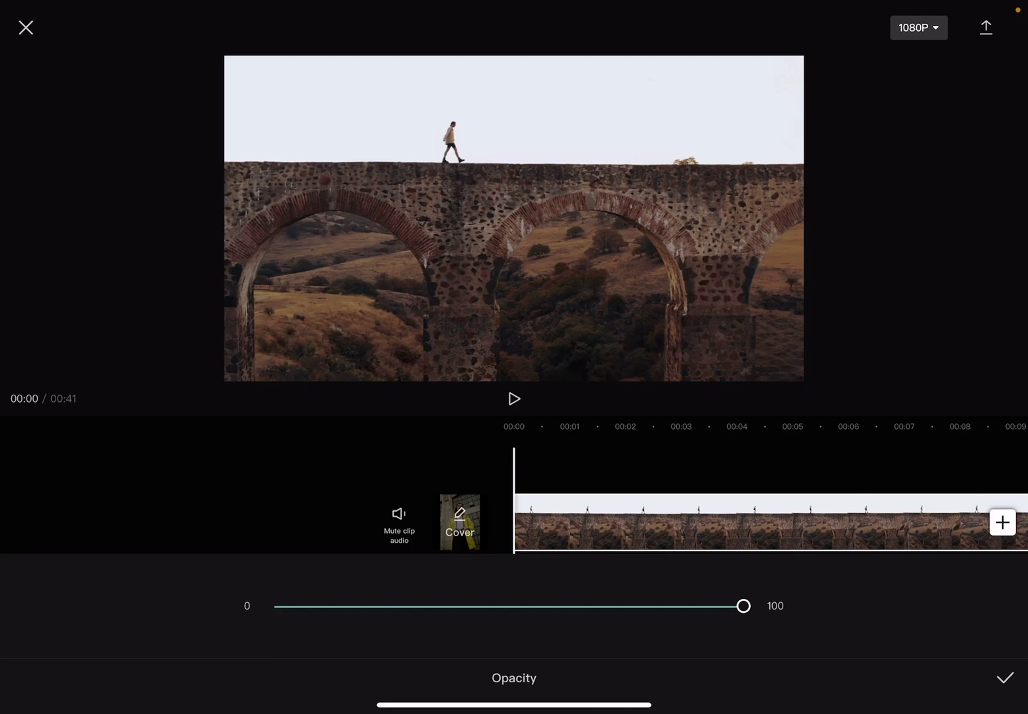
{"action": "mouse_move", "coordinate": [743, 606]}
{"action": "left_mouse_down"}
{"action": "mouse_move", "coordinate": [394, 605]}
{"action": "mouse_move", "coordinate": [742, 606]}
{"action": "left_mouse_up"}
{"action": "left_click", "coordinate": [1004, 678]}
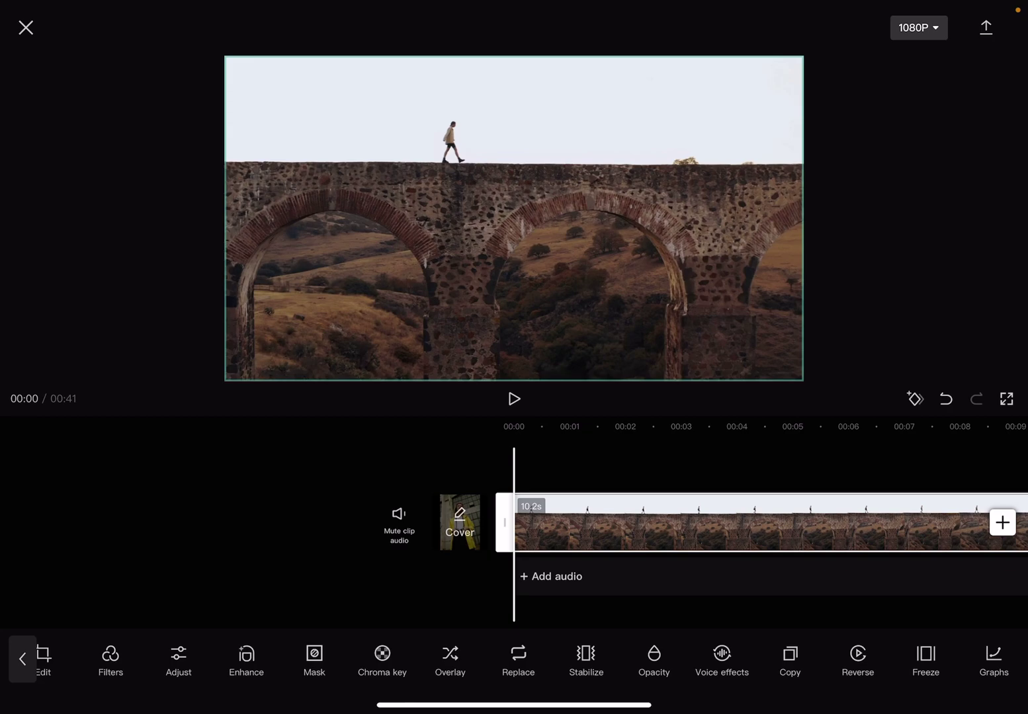
{"action": "left_click", "coordinate": [723, 462]}
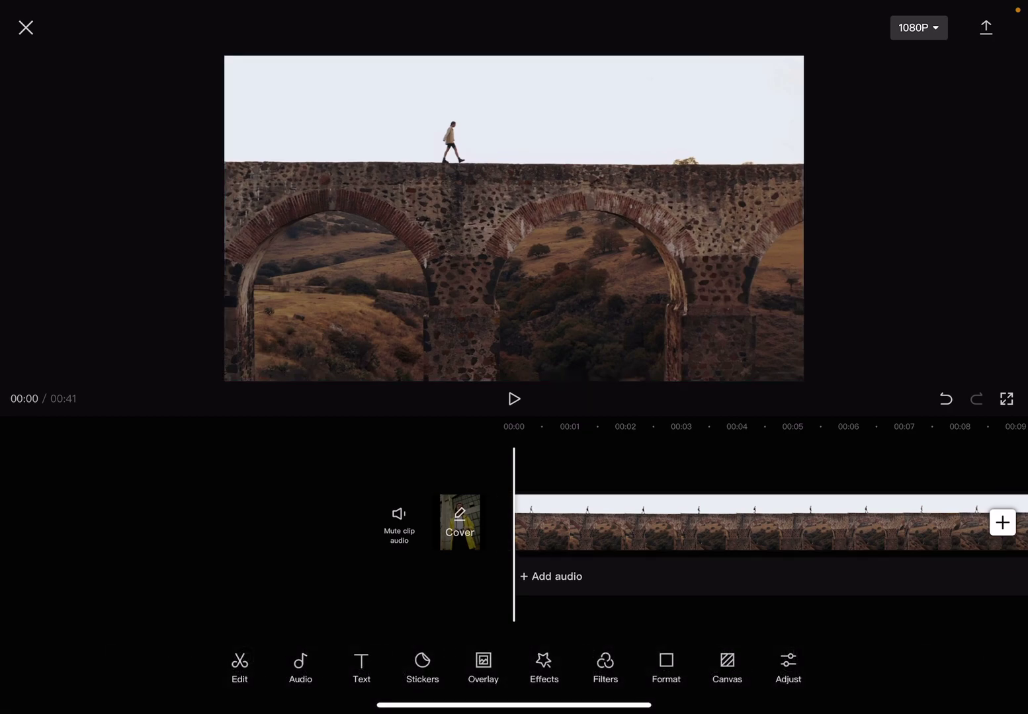
Give the canvas a lime-green solid colour, after trying pale yellow, and confirm it.
{"action": "left_click", "coordinate": [727, 666]}
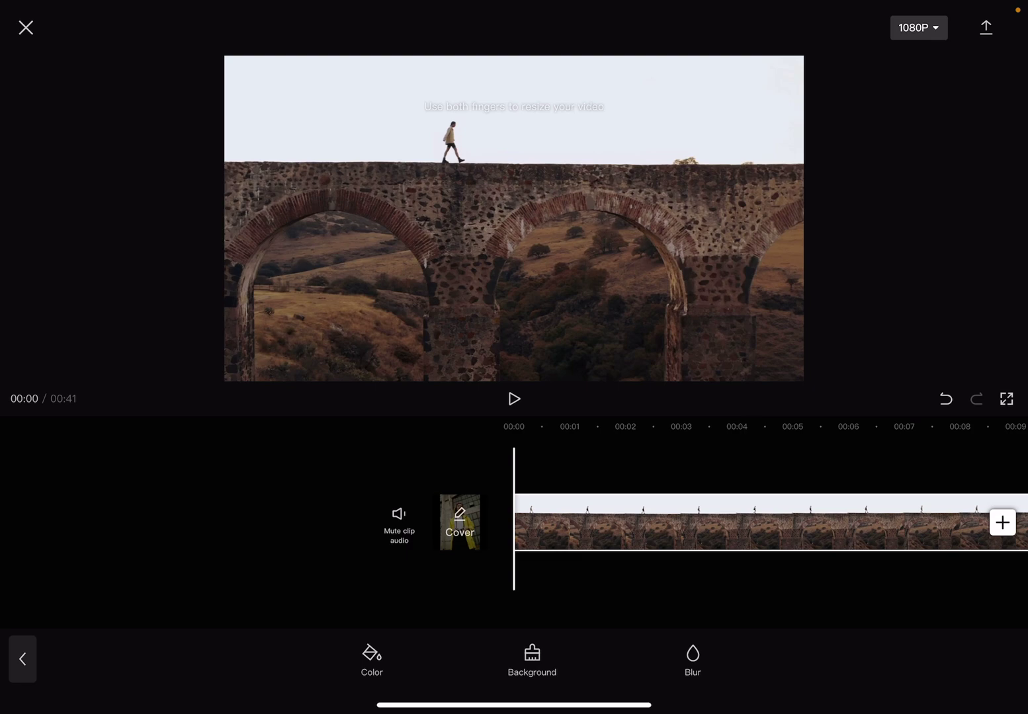
{"action": "left_click", "coordinate": [371, 660]}
{"action": "left_click", "coordinate": [435, 606]}
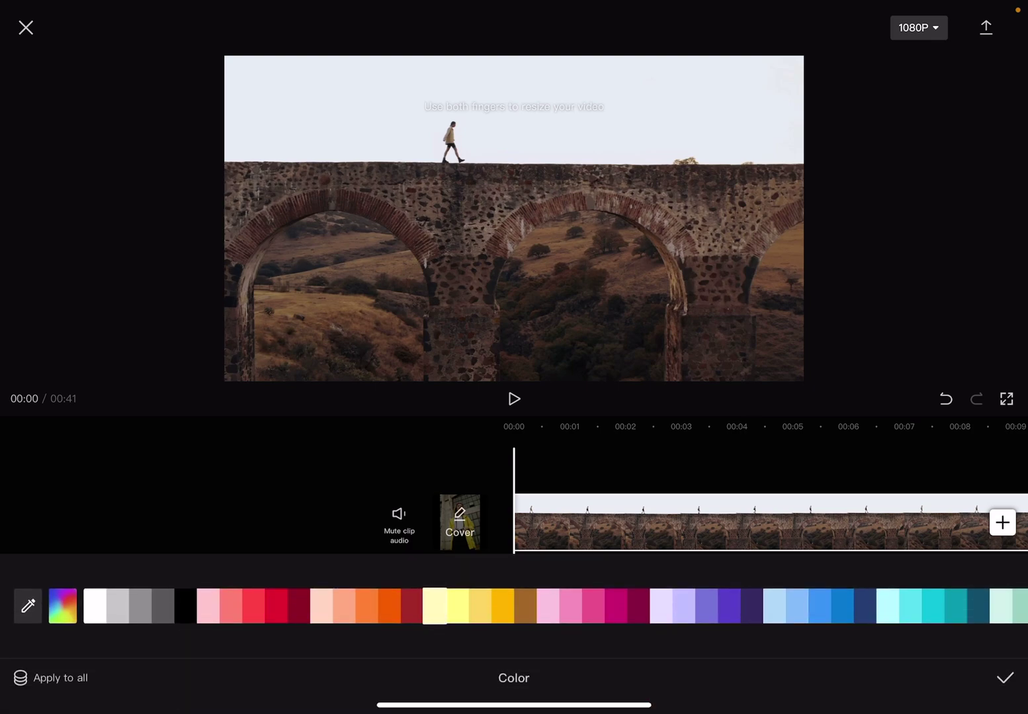
{"action": "left_click_drag", "start_coordinate": [723, 606], "coordinate": [289, 605]}
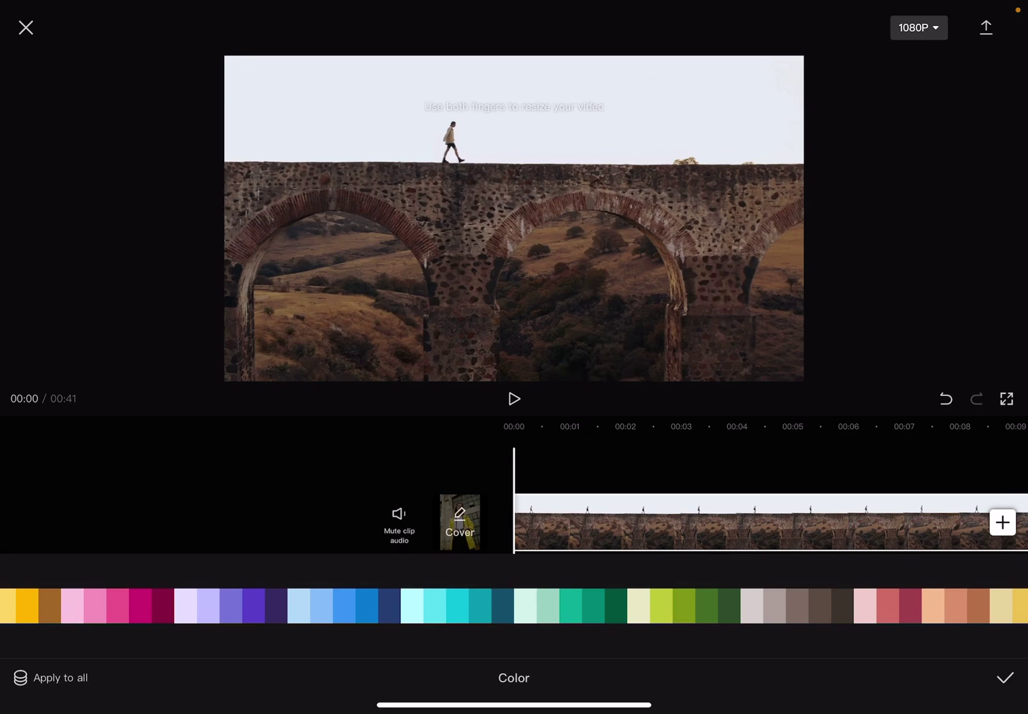
{"action": "left_click", "coordinate": [662, 605]}
{"action": "left_click", "coordinate": [1005, 678]}
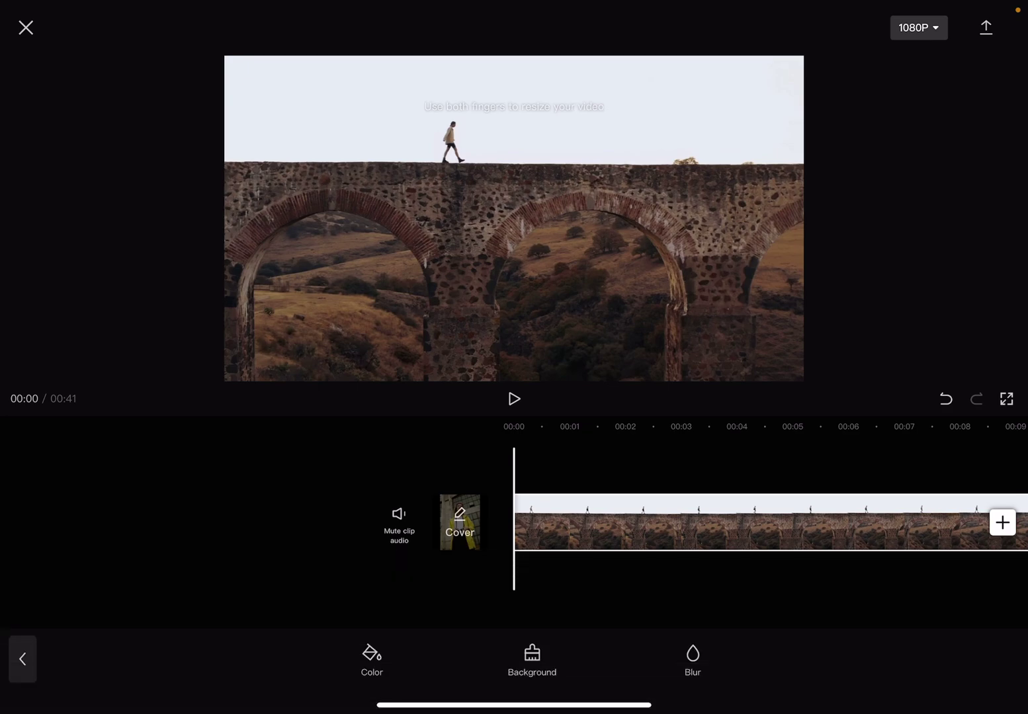
{"action": "left_click", "coordinate": [22, 659]}
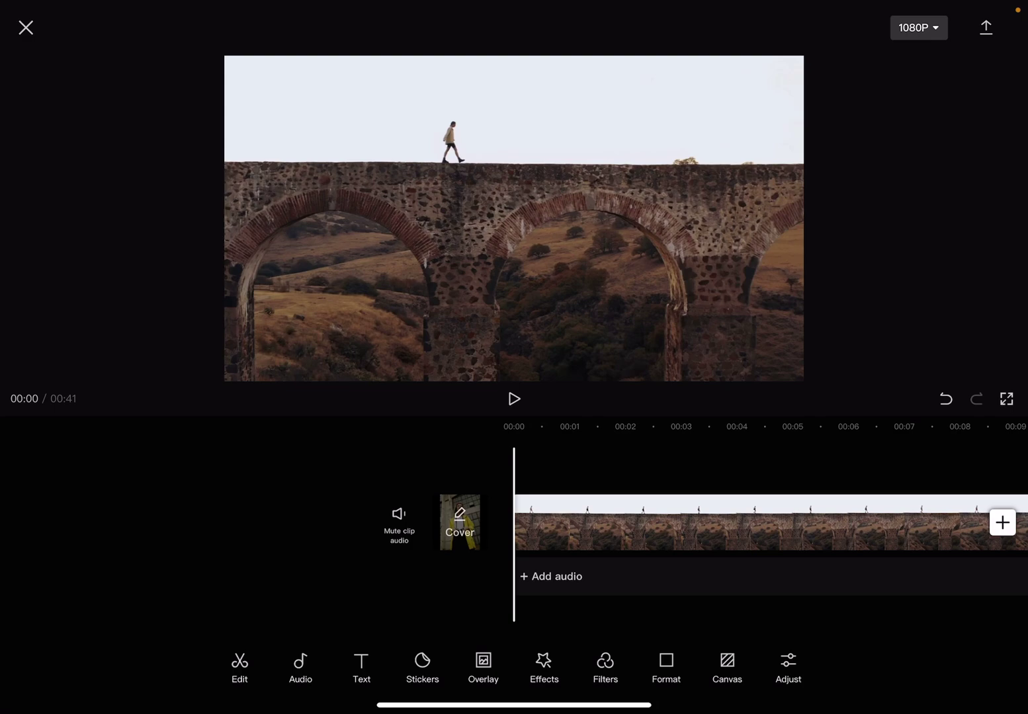
{"action": "left_click", "coordinate": [722, 526]}
{"action": "scroll", "coordinate": [514, 662], "scroll_direction": "right", "scroll_amount": 5}
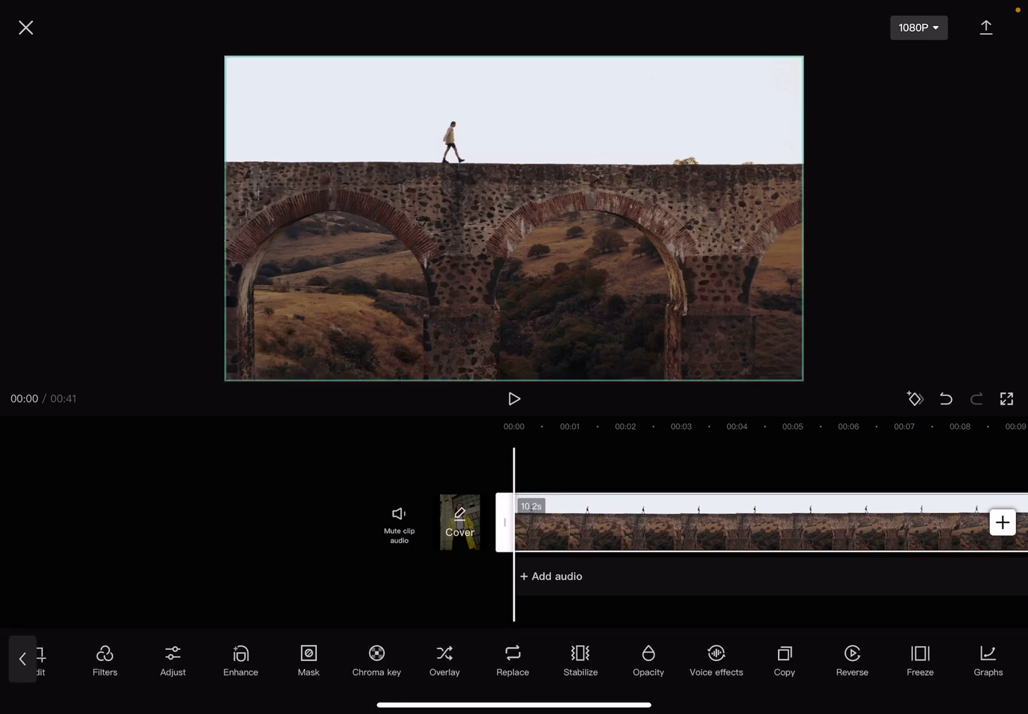
Set the aqueduct clip's opacity slider to 66 and confirm the change.
{"action": "left_click", "coordinate": [654, 659]}
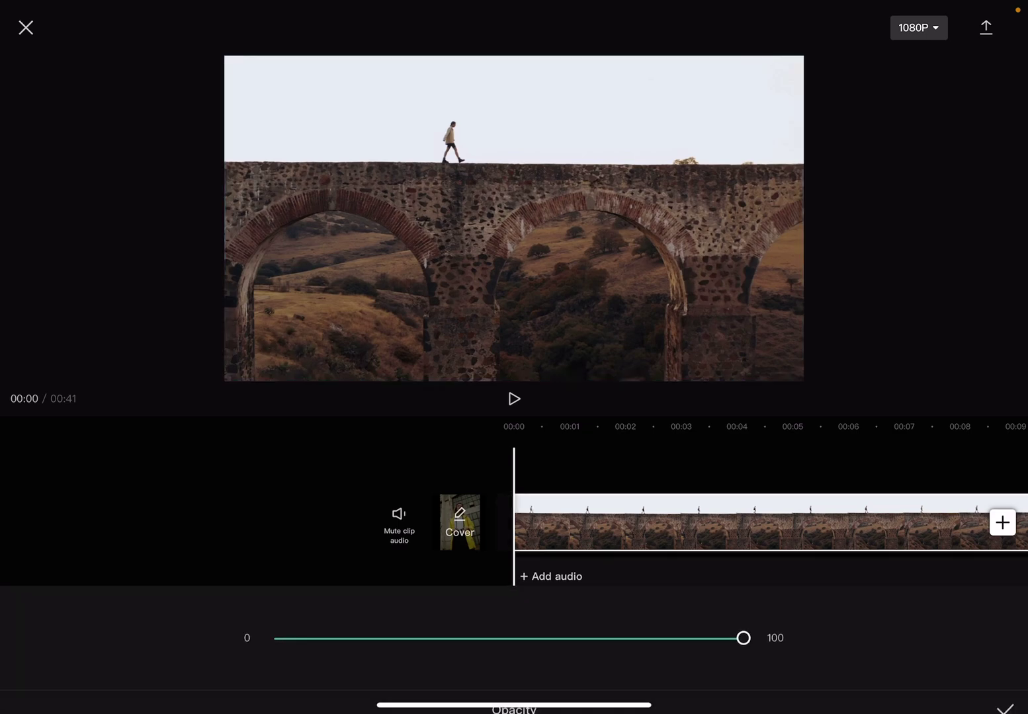
{"action": "mouse_move", "coordinate": [741, 606]}
{"action": "left_mouse_down"}
{"action": "mouse_move", "coordinate": [276, 606]}
{"action": "mouse_move", "coordinate": [743, 606]}
{"action": "left_mouse_up"}
{"action": "left_click", "coordinate": [1005, 678]}
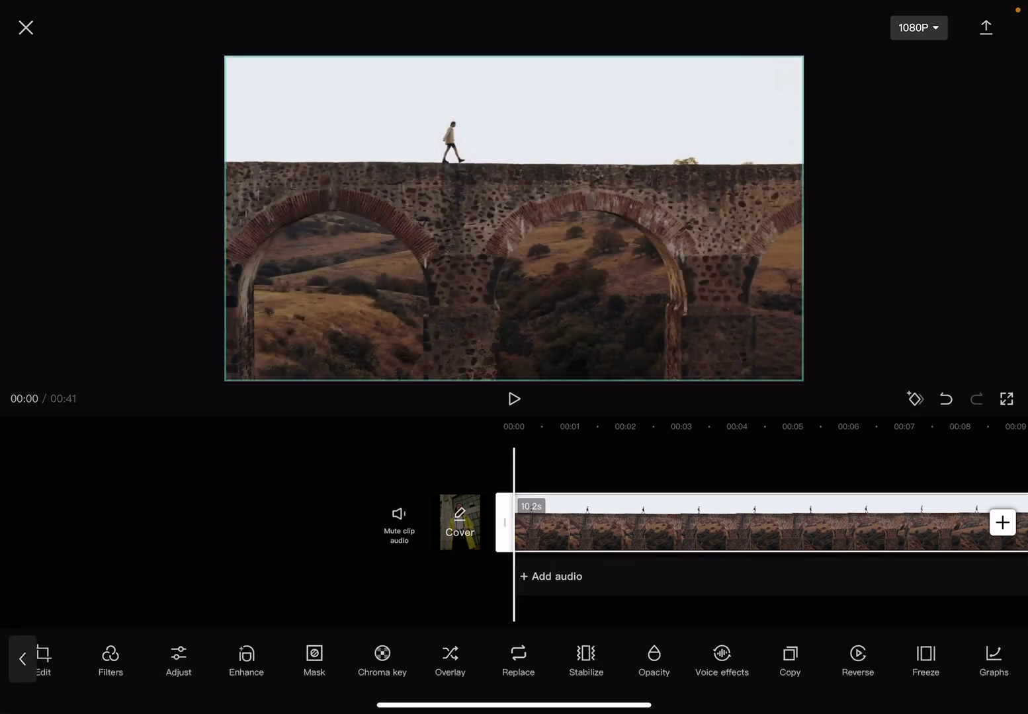